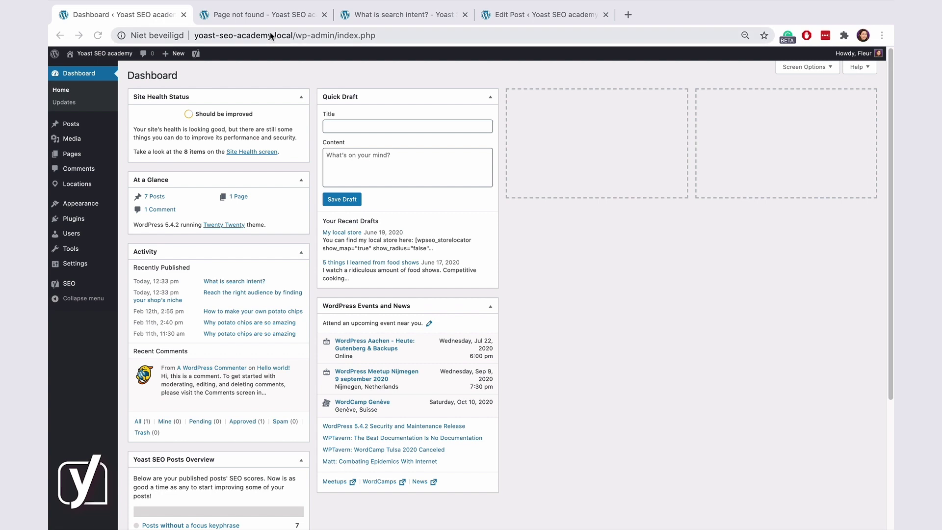
# Step: Show the 404 Page Not Found result for the /meta-descriptions/ address
pyautogui.click(265, 15)
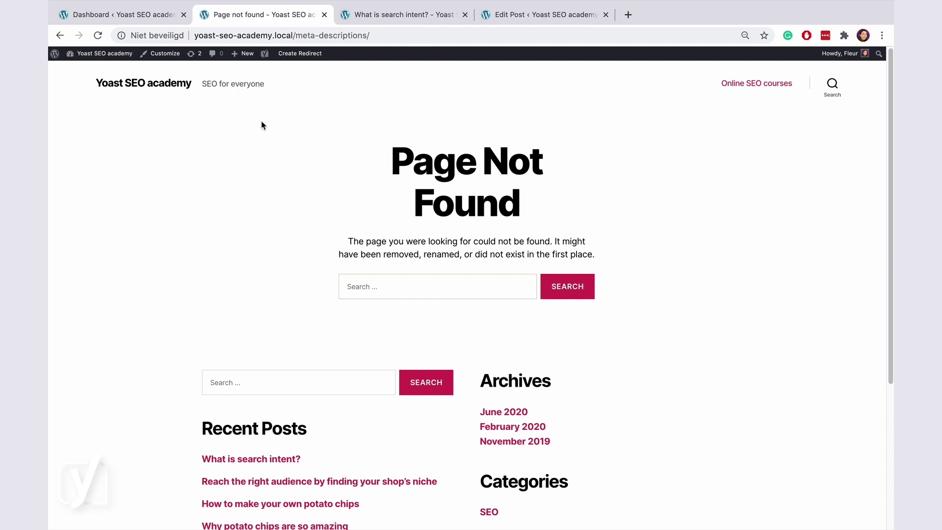
# Step: Trash the 'What is search intent?' post from the editor's Document panel
pyautogui.click(359, 22)
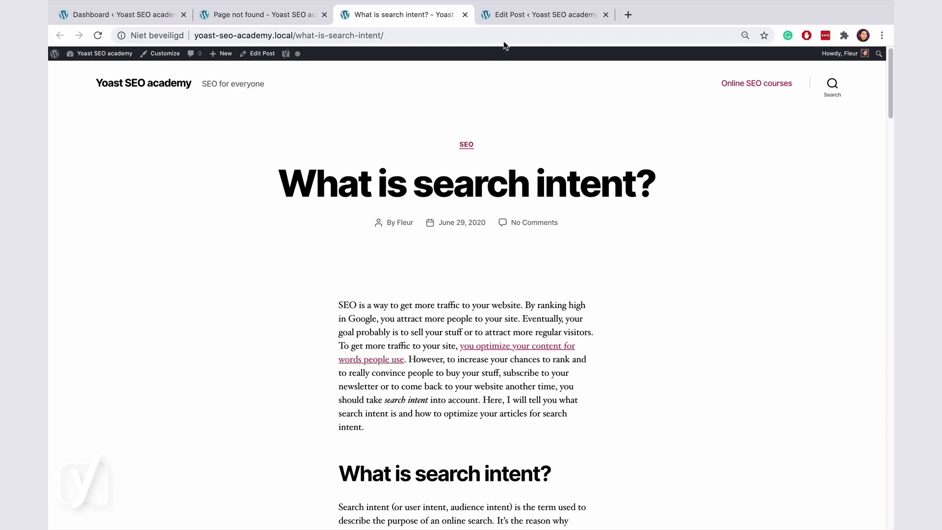
pyautogui.click(527, 16)
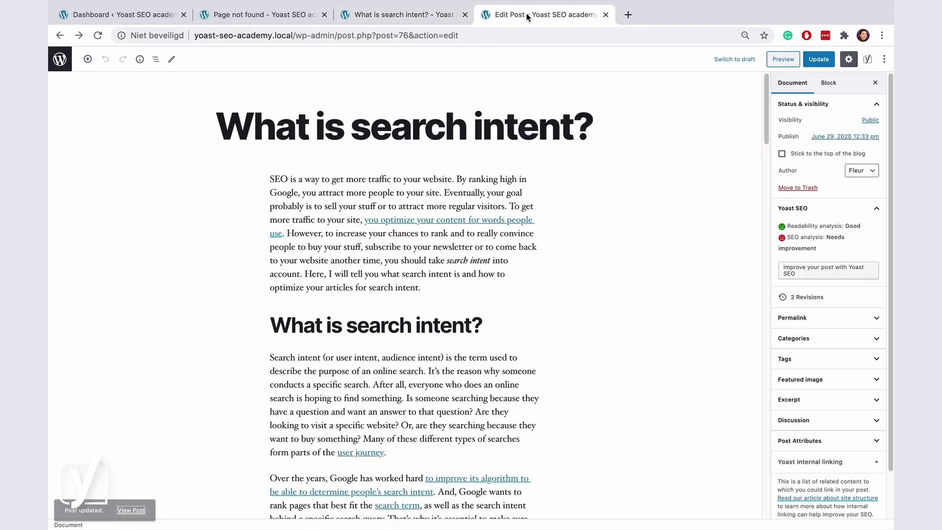
pyautogui.click(792, 83)
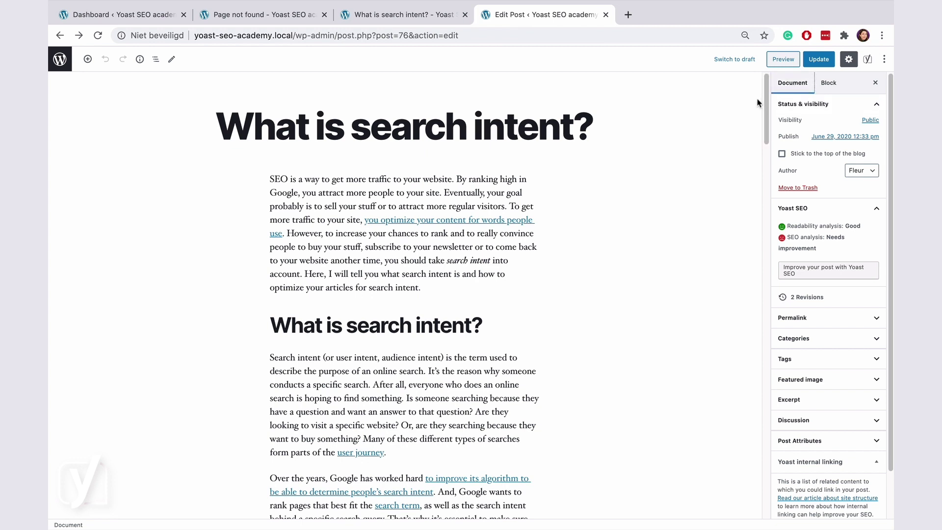
pyautogui.click(804, 188)
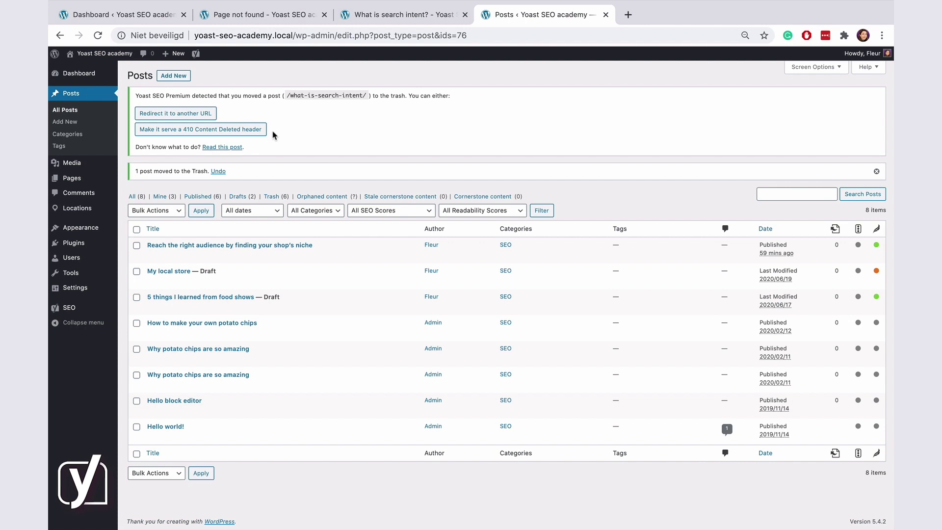
# Step: Redirect the trashed post's URL to the pasted shop-niche post address
pyautogui.click(211, 117)
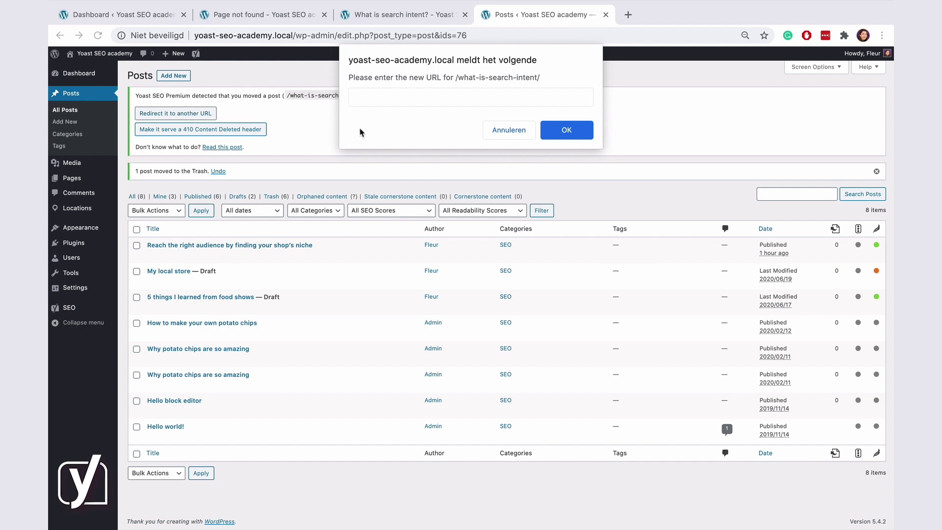
pyautogui.click(388, 97)
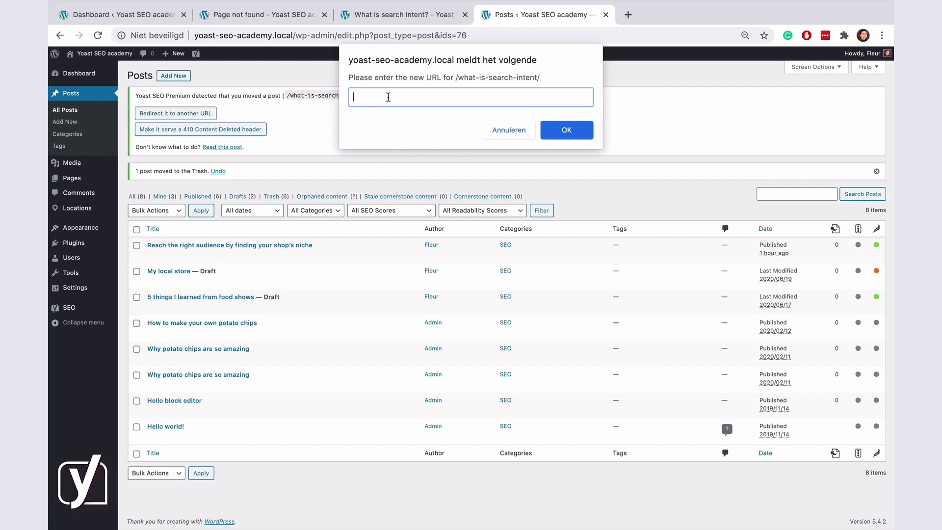
pyautogui.hotkey('ctrl', 'v')
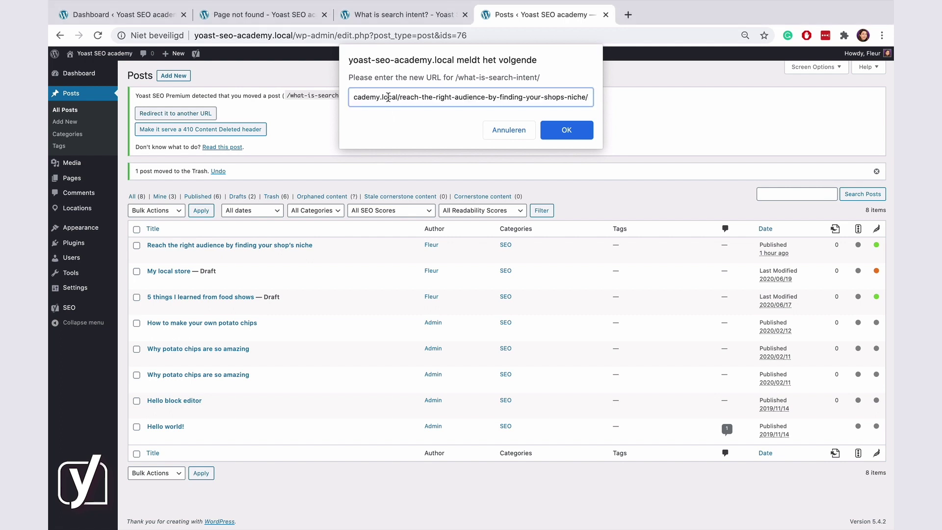
pyautogui.click(561, 131)
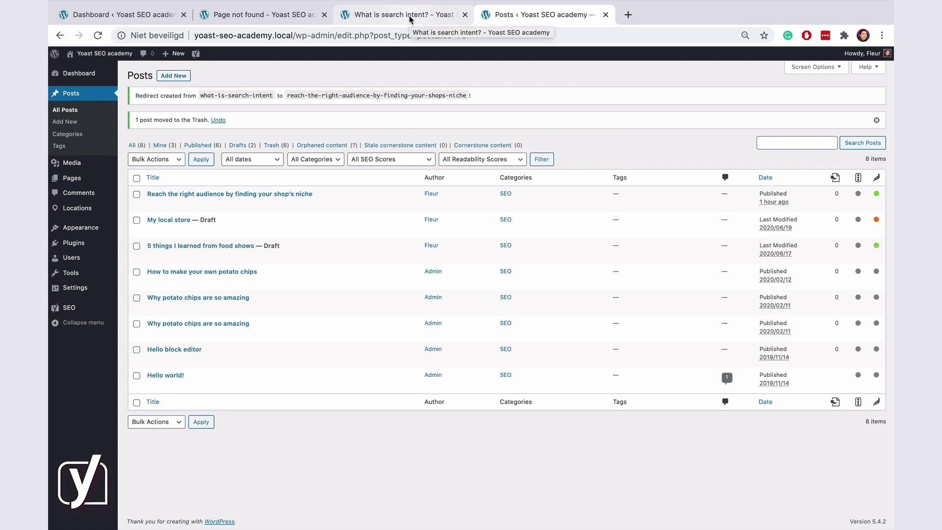
# Step: Reload the old search-intent address to confirm it reaches the niche post, then return to Posts
pyautogui.click(410, 16)
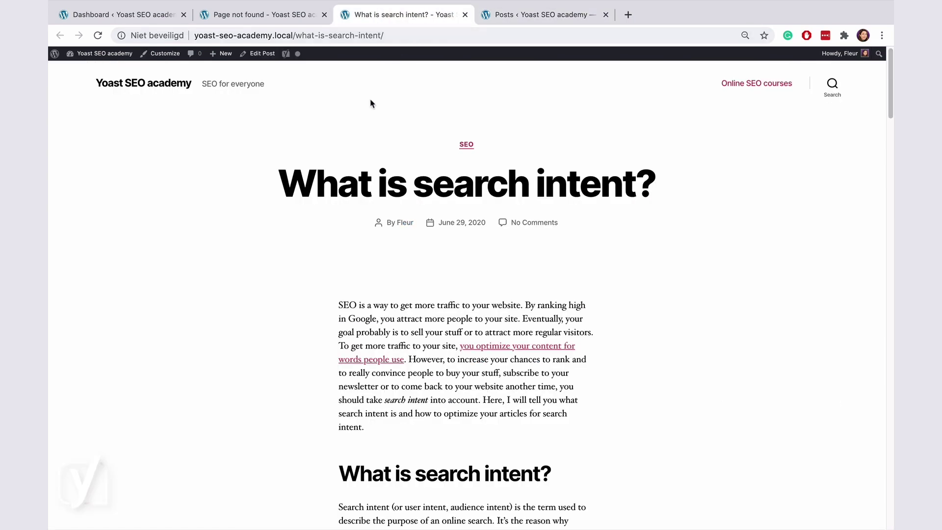
pyautogui.click(100, 36)
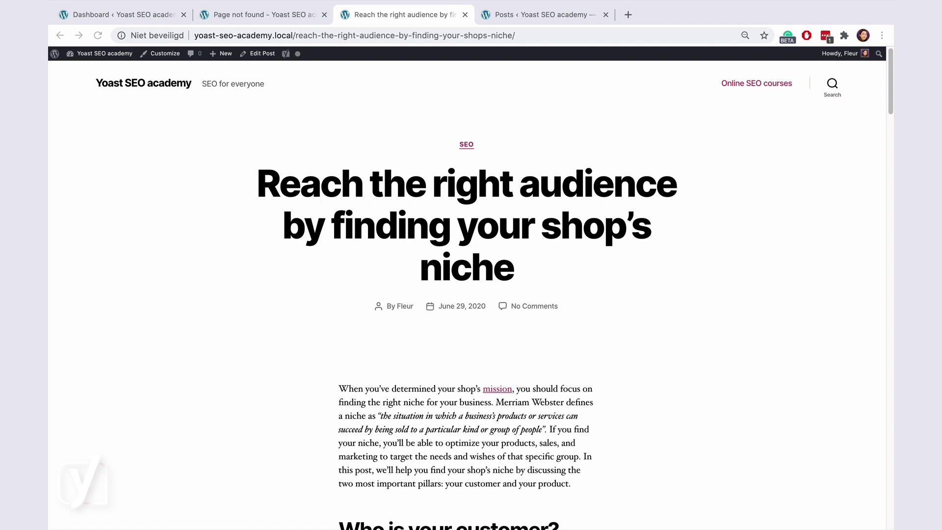
pyautogui.click(550, 16)
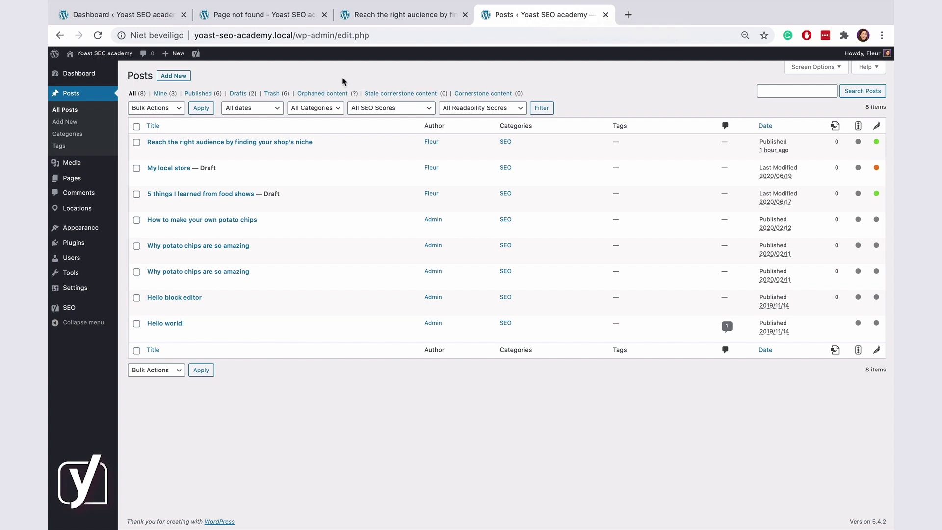
# Step: Restore 'What is search intent?' from the Trash view of the posts list
pyautogui.click(277, 98)
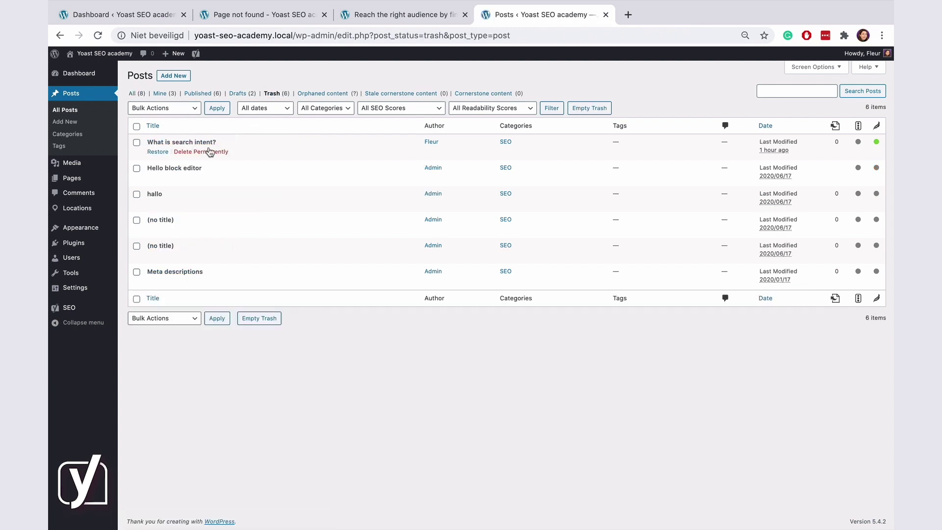
pyautogui.moveTo(219, 145)
pyautogui.click(159, 152)
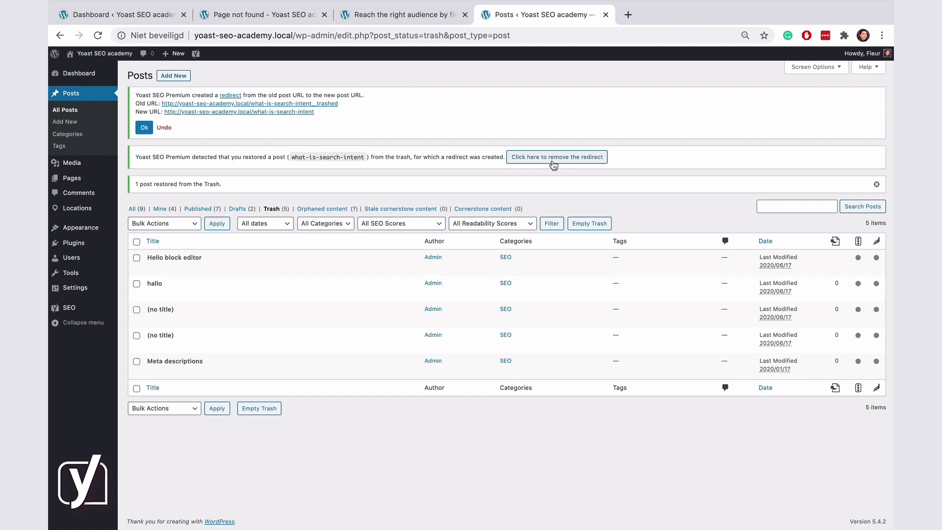
# Step: Delete the leftover redirect and open the restored post at its own URL
pyautogui.click(553, 161)
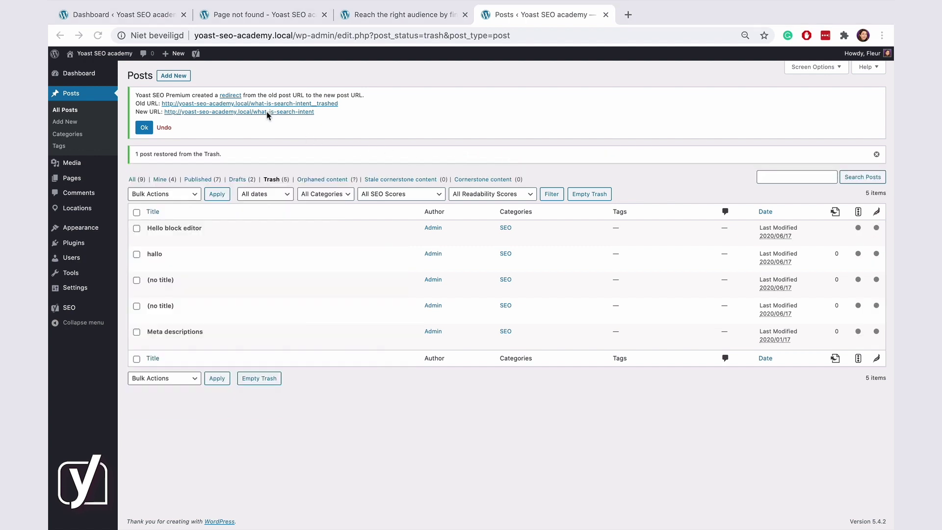
pyautogui.click(266, 112)
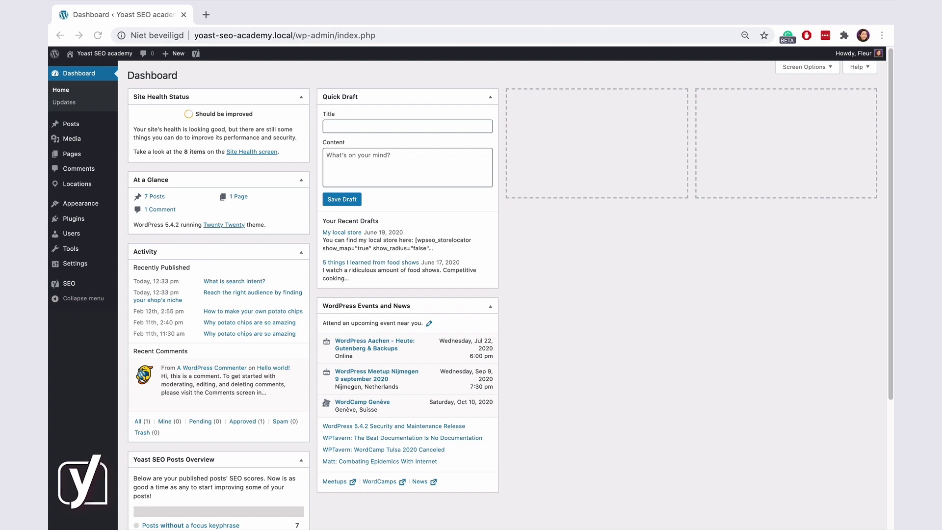
# Step: Open SEO > Redirects from the admin sidebar
pyautogui.press('XF86AudioRaiseVolume')
pyautogui.press('XF86AudioRaiseVolume')
pyautogui.press('XF86AudioRaiseVolume')
pyautogui.press('XF86AudioRaiseVolume')
pyautogui.press('XF86AudioRaiseVolume')
pyautogui.click(74, 290)
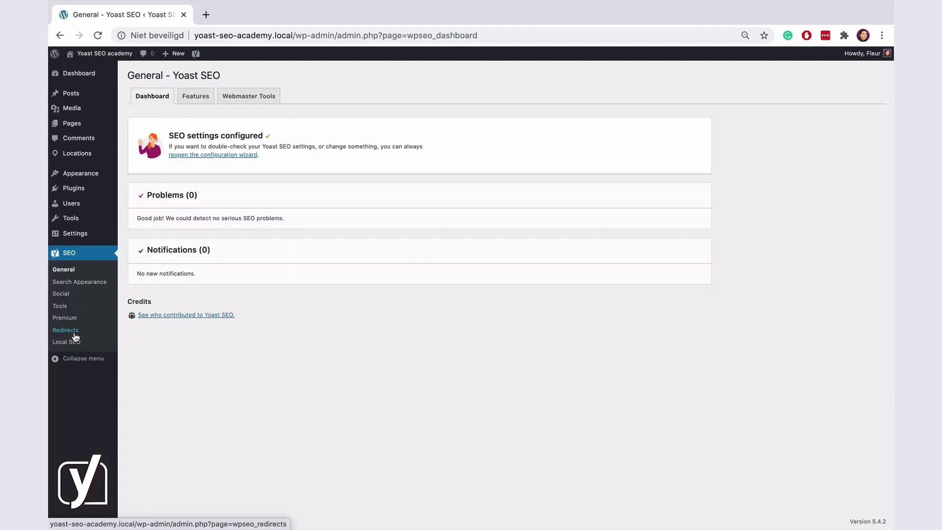
pyautogui.click(74, 334)
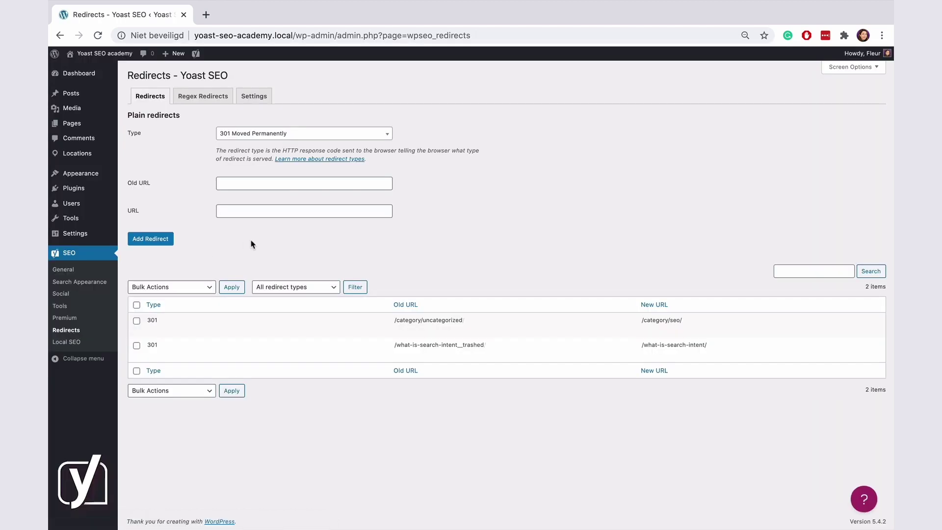
# Step: Review the redirect Type dropdown options and close it unchanged
pyautogui.click(263, 138)
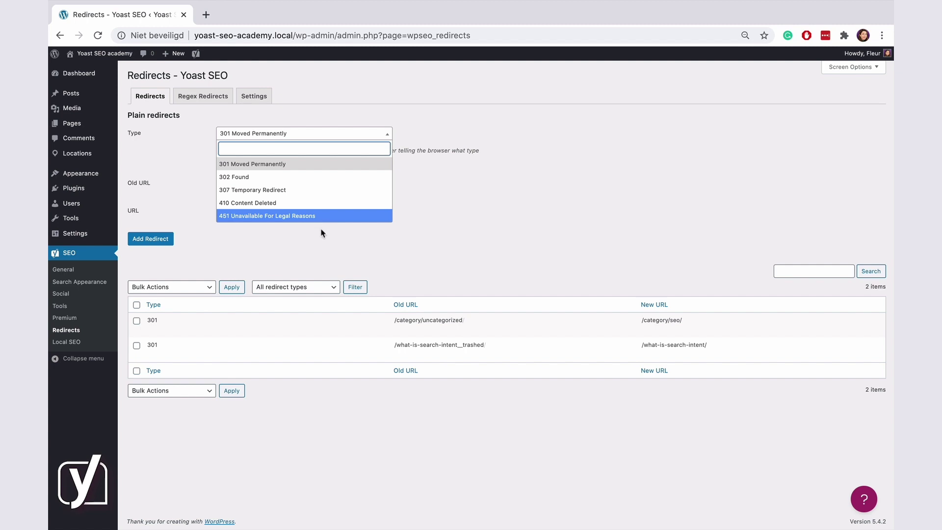
pyautogui.click(320, 236)
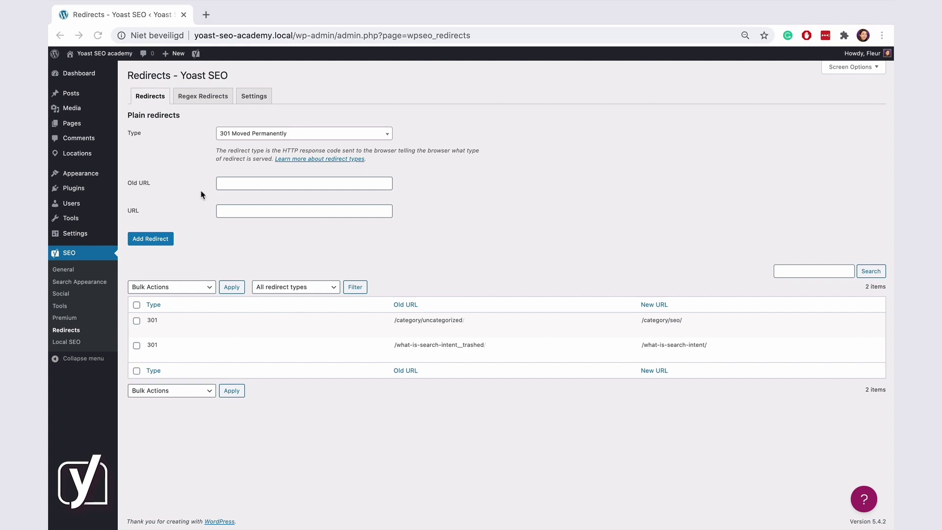
# Step: Create a 307 Temporary Redirect from /what-is-search-intent to the pasted shop-niche post URL
pyautogui.click(350, 136)
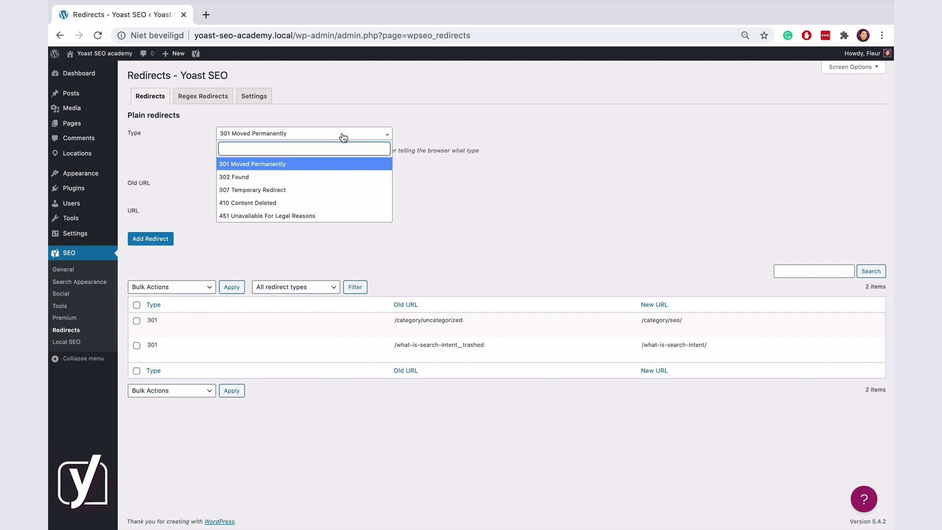
pyautogui.click(319, 191)
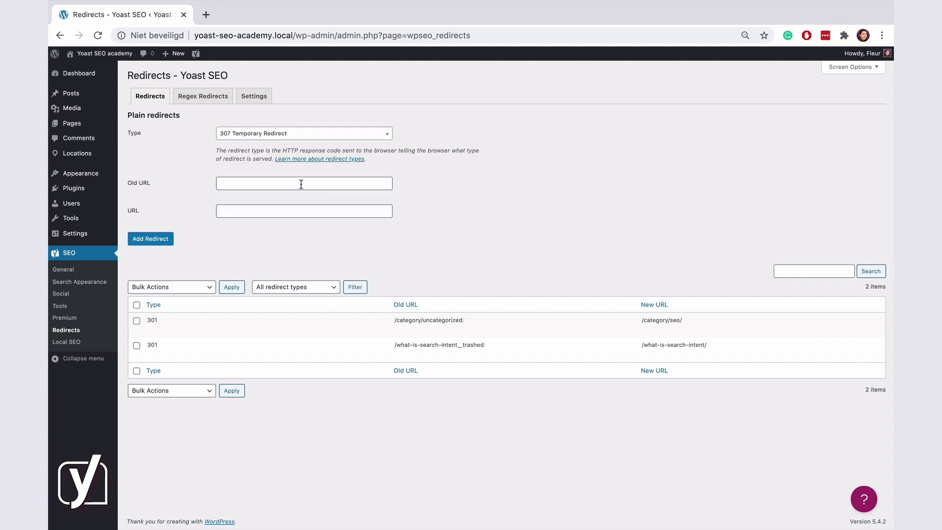
pyautogui.click(301, 184)
pyautogui.write('/wha-t-is')
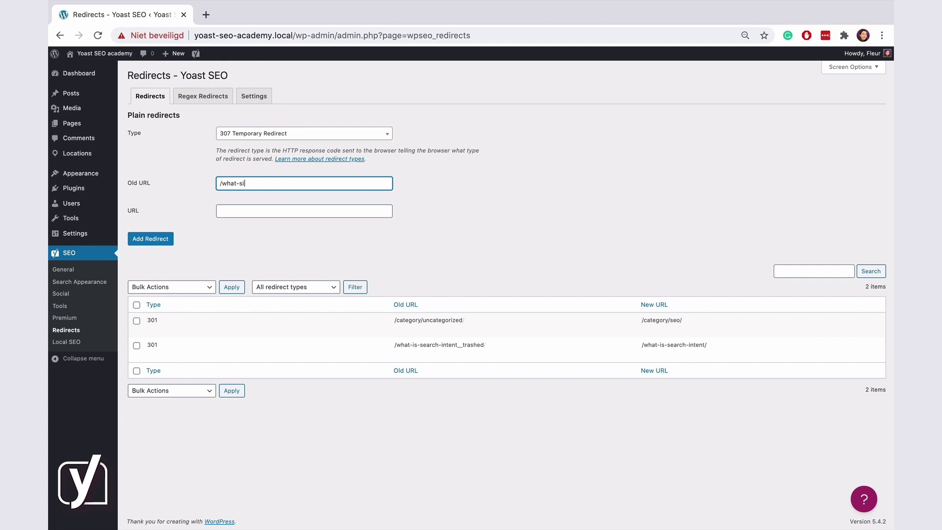
pyautogui.write('-search-in')
pyautogui.write('tent/')
pyautogui.click(271, 210)
pyautogui.hotkey('ctrl', 'v')
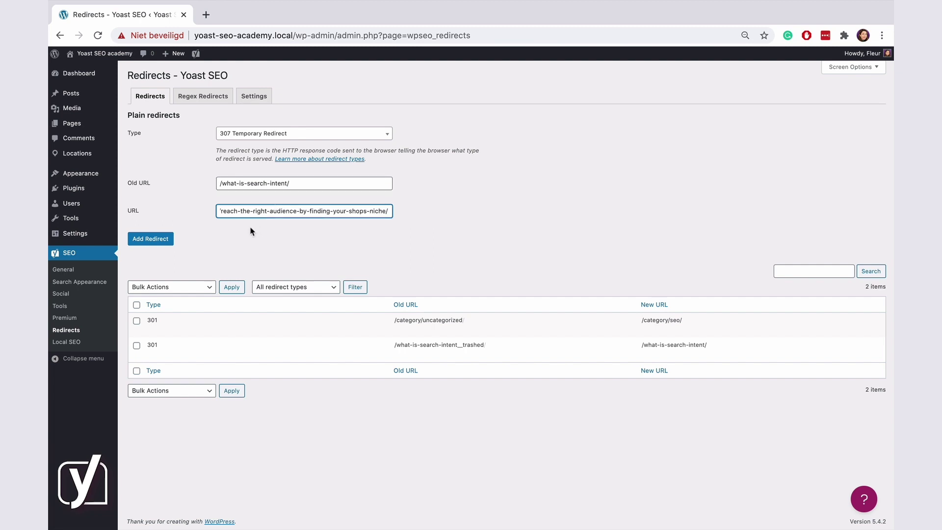
pyautogui.click(161, 241)
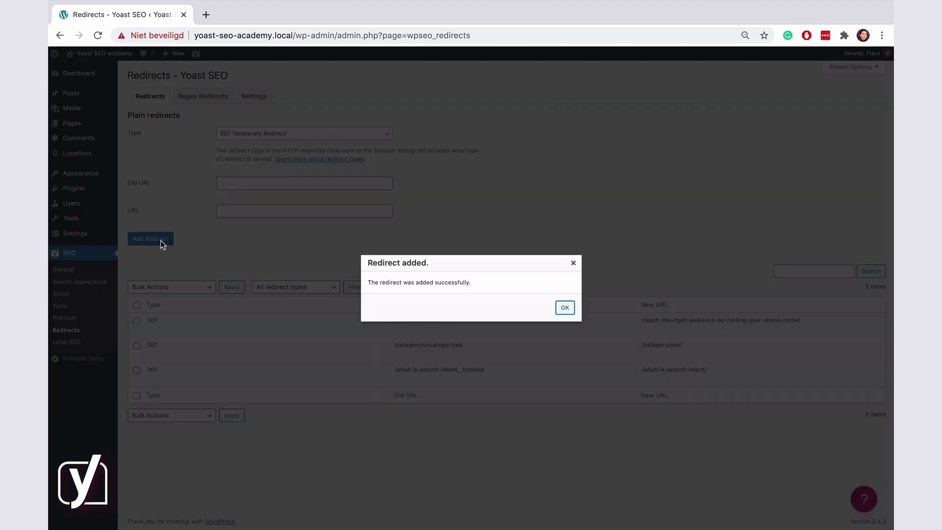
pyautogui.click(565, 308)
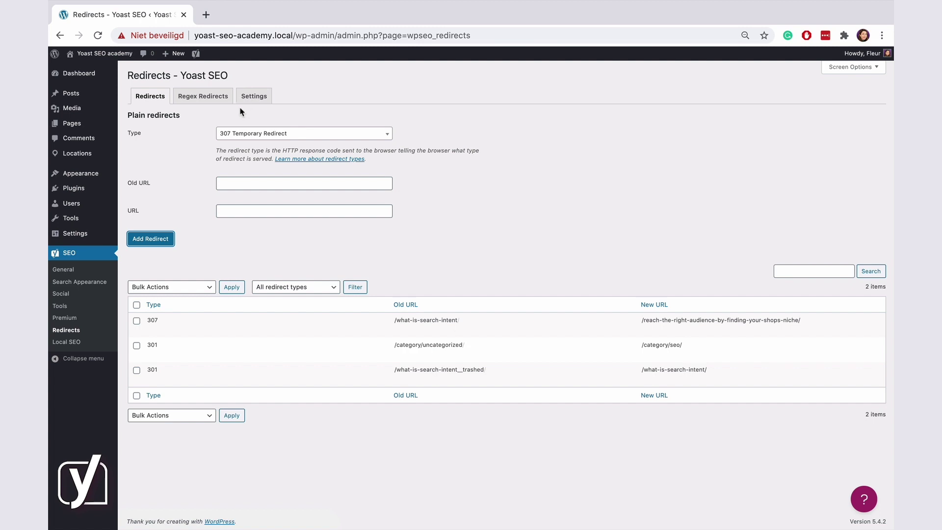
# Step: Switch to the Regex Redirects tab, showing its empty list
pyautogui.click(209, 104)
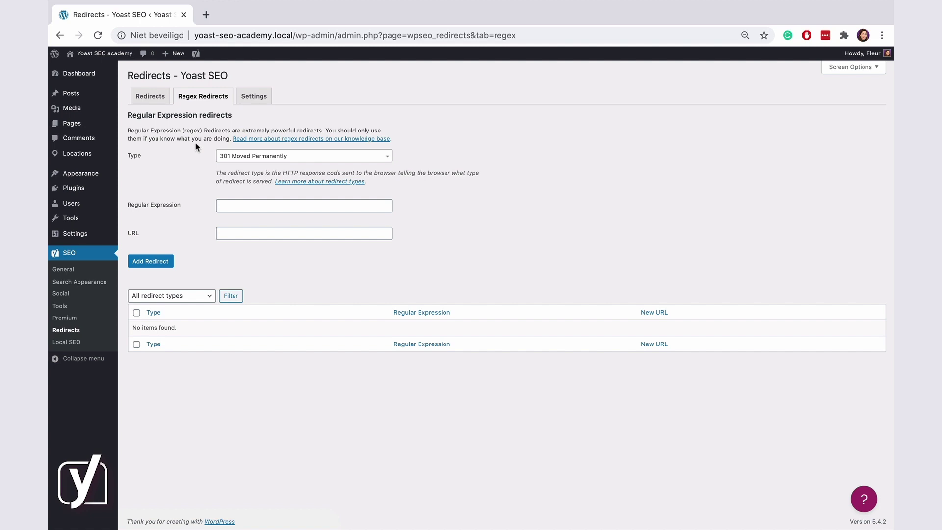
# Step: Open the Redirects Settings tab to show the PHP redirect method
pyautogui.click(255, 98)
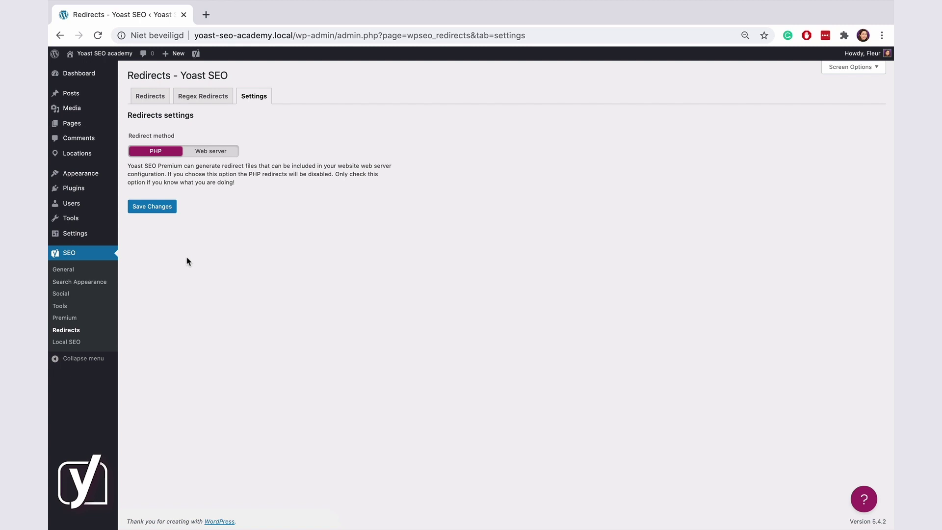
# Step: Open Yoast SEO Tools and go to its Import and Export page
pyautogui.click(83, 311)
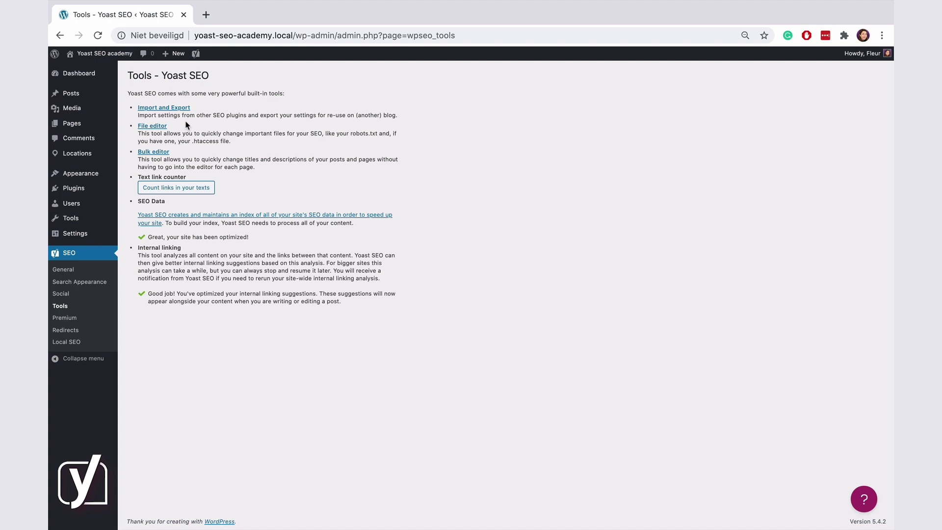
pyautogui.click(177, 109)
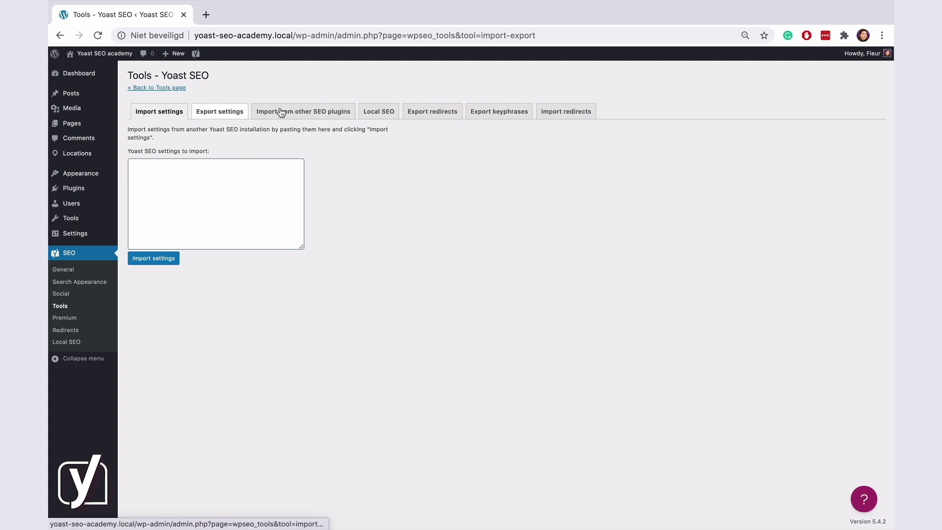
# Step: Show the Export redirects tab offering a CSV export of all redirects
pyautogui.click(418, 118)
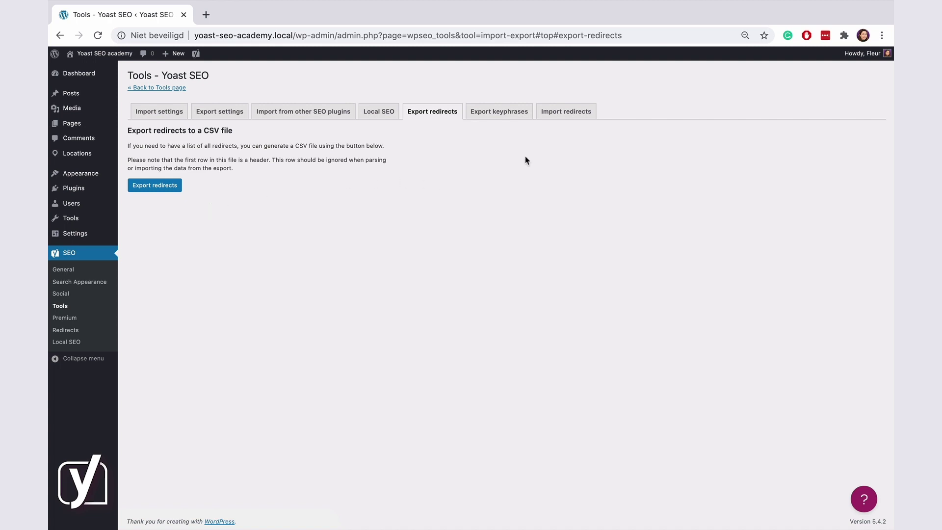
# Step: Show the Import redirects tab with plugin, CSV and .htaccess import options
pyautogui.click(563, 116)
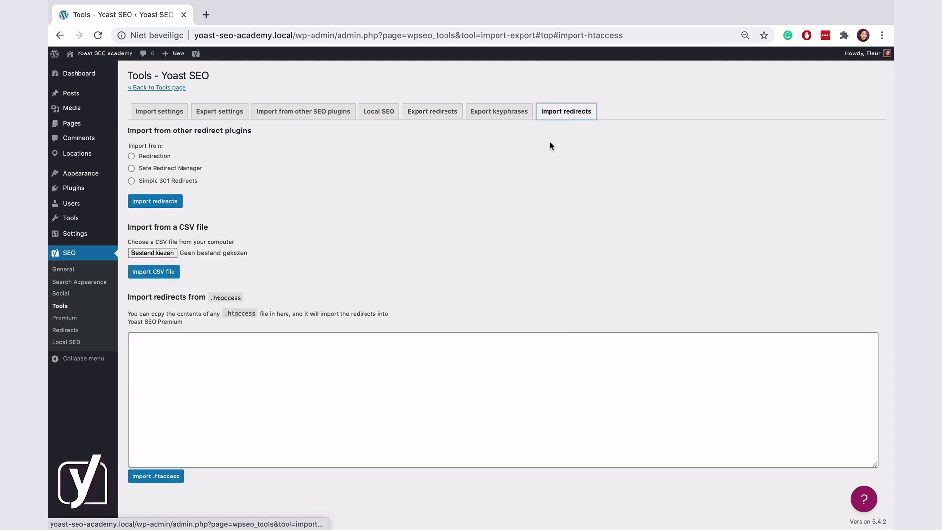